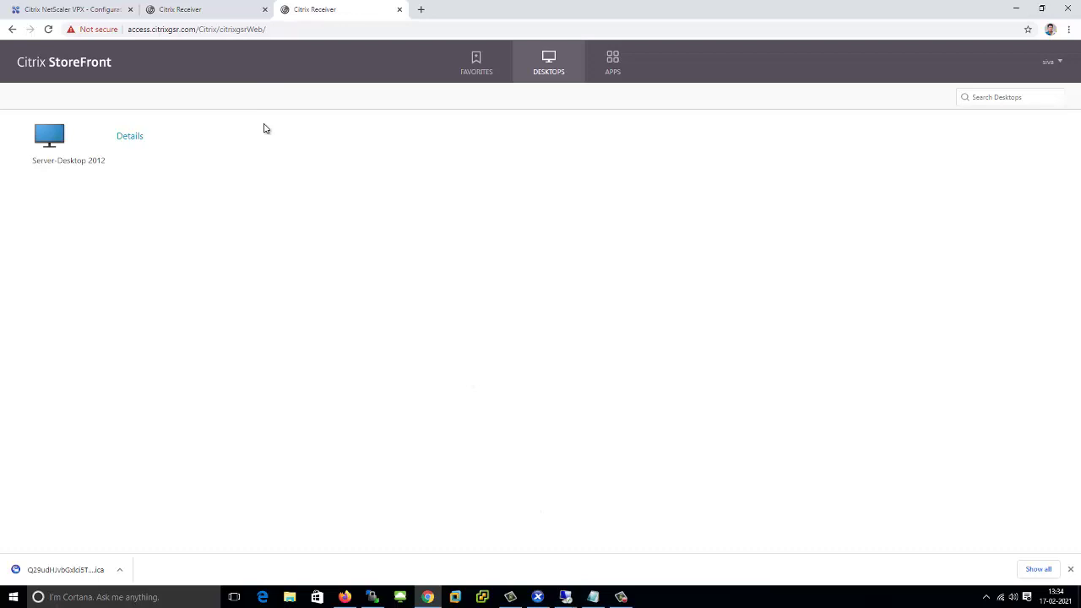
# - Retry launching Server-Desktop 2012 from the internal store, then open Event Viewer on the 192.168.100.7 server
pyautogui.click(203, 10)
pyautogui.click(44, 137)
pyautogui.moveTo(565, 594)
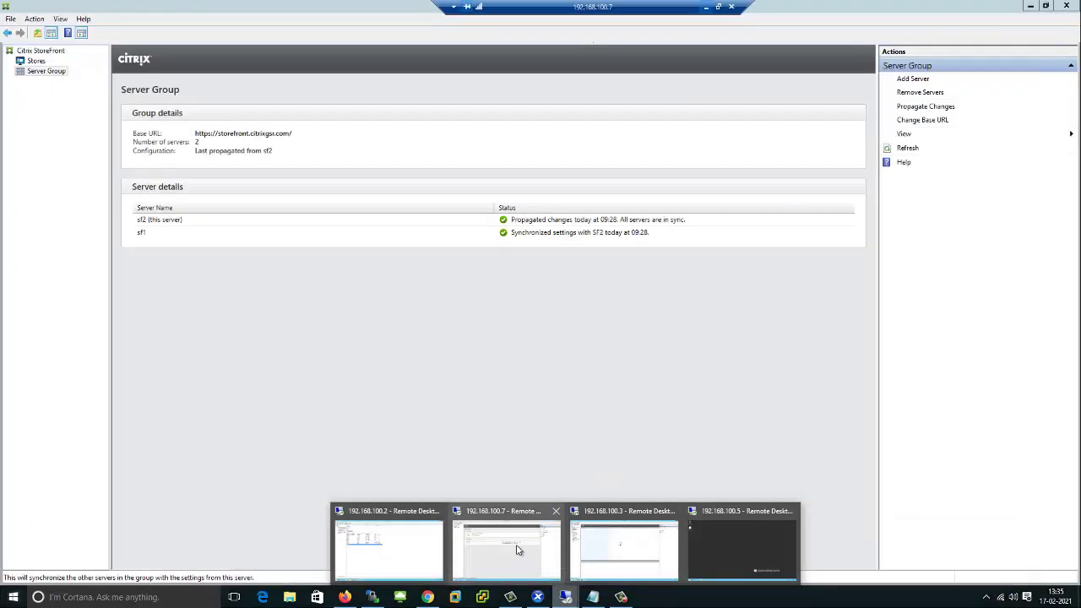
pyautogui.click(519, 550)
pyautogui.click(7, 598)
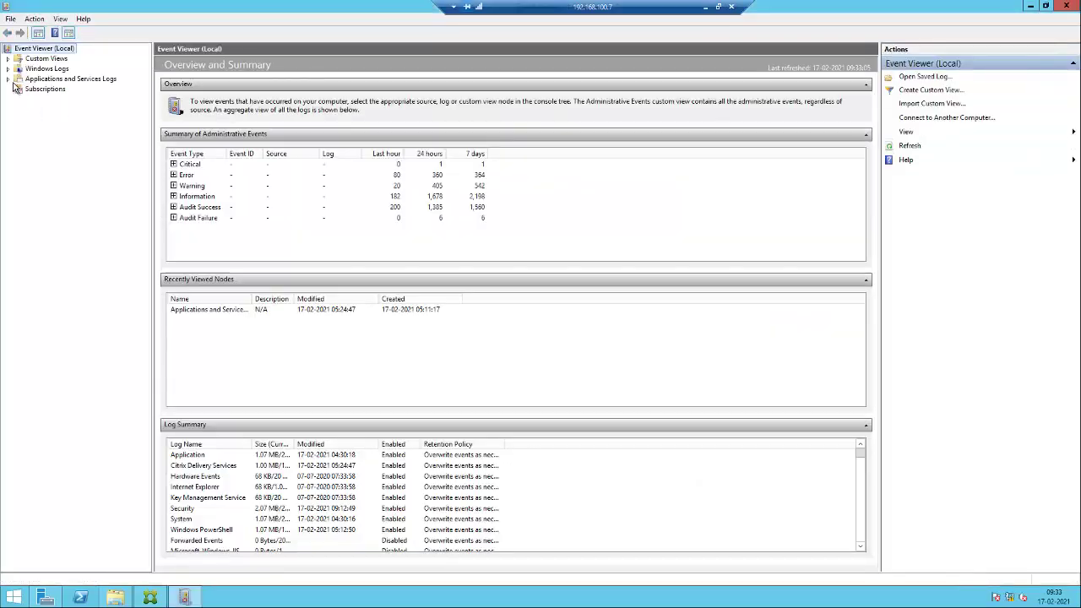
pyautogui.click(9, 78)
# - In the Citrix Delivery Services log, read warning Event 28 and error Event 1003 about the STA ticket failure
pyautogui.click(68, 89)
pyautogui.moveTo(439, 193); pyautogui.dragTo(436, 291)
pyautogui.click(466, 245)
pyautogui.scroll(-2, 466, 247)
pyautogui.scroll(-6, 466, 246)
pyautogui.click(528, 195)
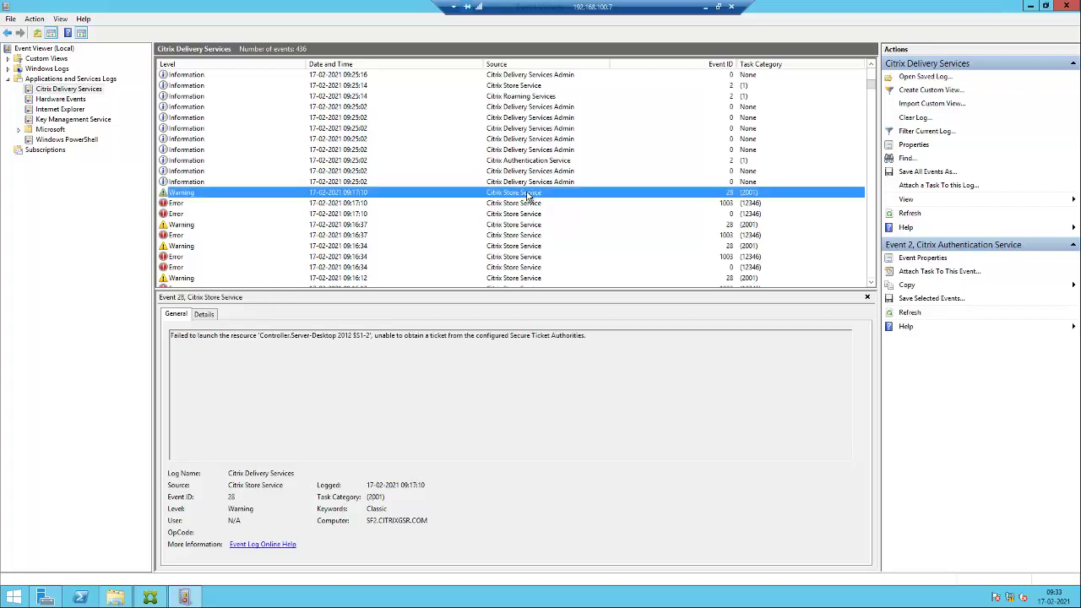
pyautogui.click(519, 205)
pyautogui.moveTo(556, 335); pyautogui.dragTo(437, 332)
# - Open the store's NetScaler Gateway Secure Ticket Authority settings and edit the existing STA URL after 'ddc'
pyautogui.click(149, 598)
pyautogui.click(36, 62)
pyautogui.click(938, 107)
pyautogui.click(233, 311)
pyautogui.click(368, 239)
pyautogui.click(512, 327)
pyautogui.click(510, 288)
pyautogui.write('1.citrixgsr.com')
pyautogui.click(575, 319)
pyautogui.click(724, 434)
pyautogui.click(630, 433)
pyautogui.click(452, 348)
# - Propagate sf2's configuration to the server group
pyautogui.click(41, 74)
pyautogui.click(153, 240)
pyautogui.click(165, 225)
pyautogui.click(902, 107)
pyautogui.click(373, 298)
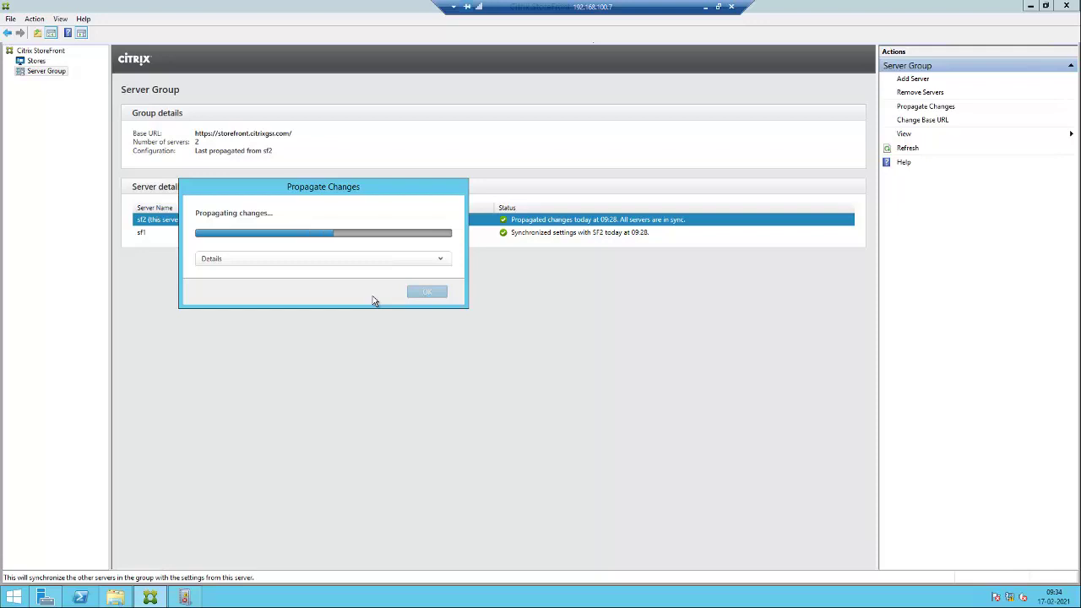
# - Acknowledge the completed propagation, with sf1 and sf2 synchronized at 09:35
pyautogui.click(417, 289)
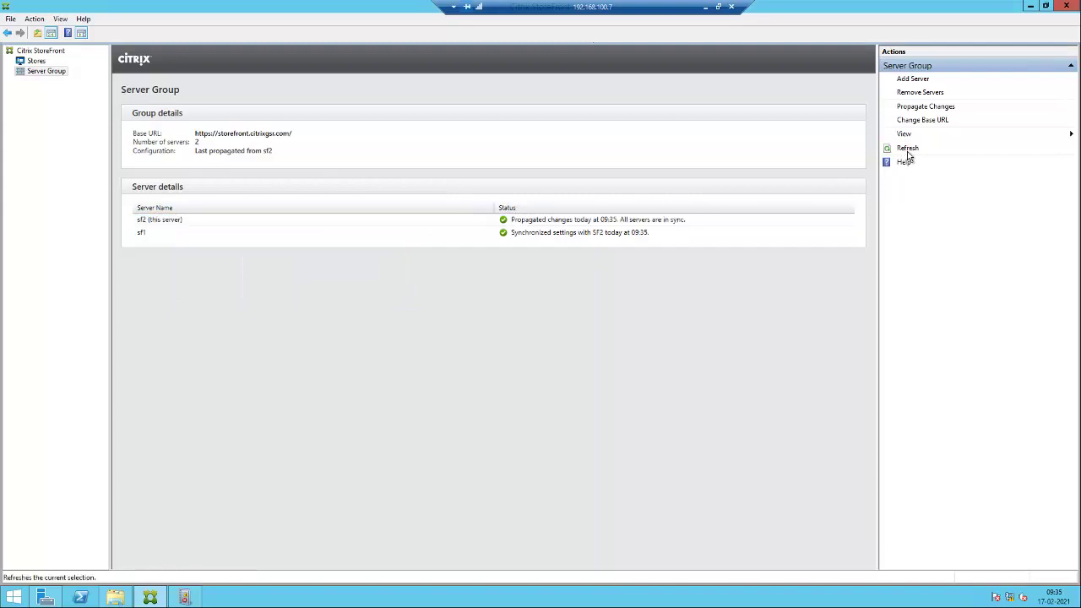